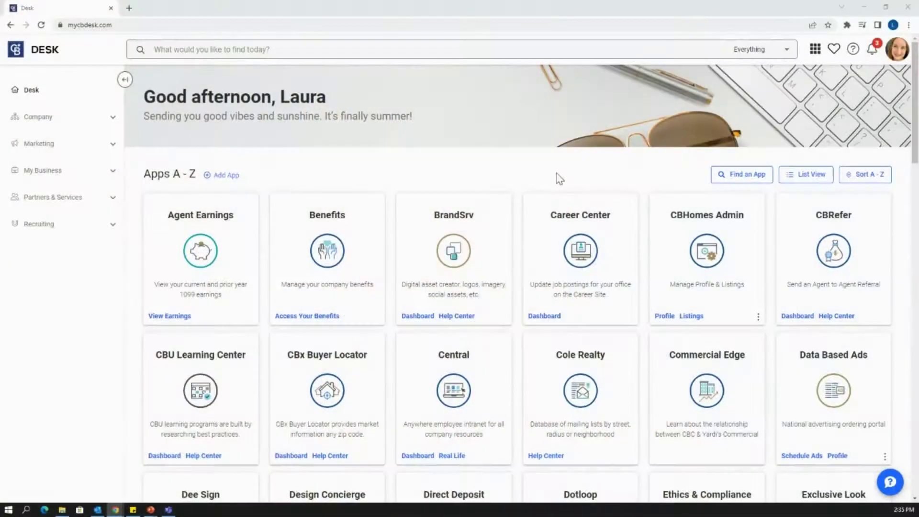
Step: Scroll down the CB Desk Apps A–Z grid to reach the MoxiWorks card
{"action": "scroll", "coordinate": [555, 177], "scroll_direction": "down", "scroll_amount": 1}
{"action": "scroll", "coordinate": [551, 201], "scroll_direction": "down", "scroll_amount": 2}
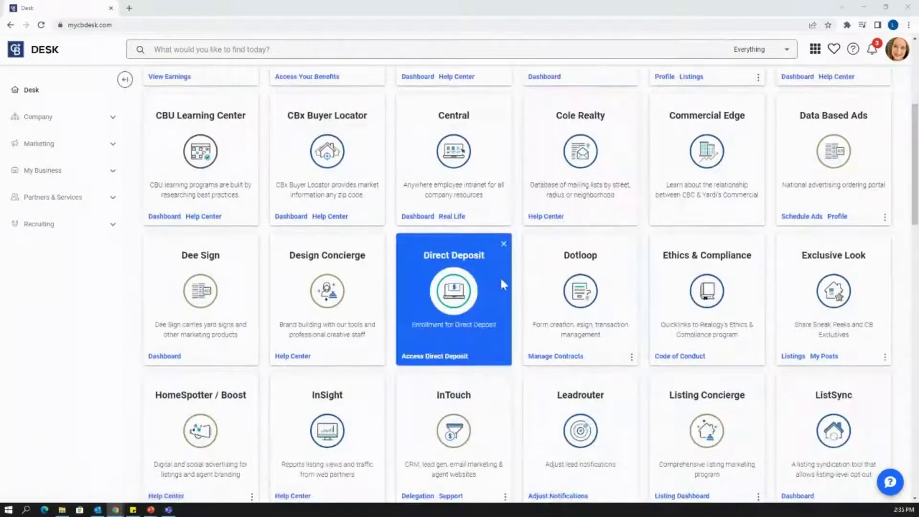
{"action": "scroll", "coordinate": [500, 277], "scroll_direction": "down", "scroll_amount": 4}
{"action": "scroll", "coordinate": [551, 307], "scroll_direction": "down", "scroll_amount": 3}
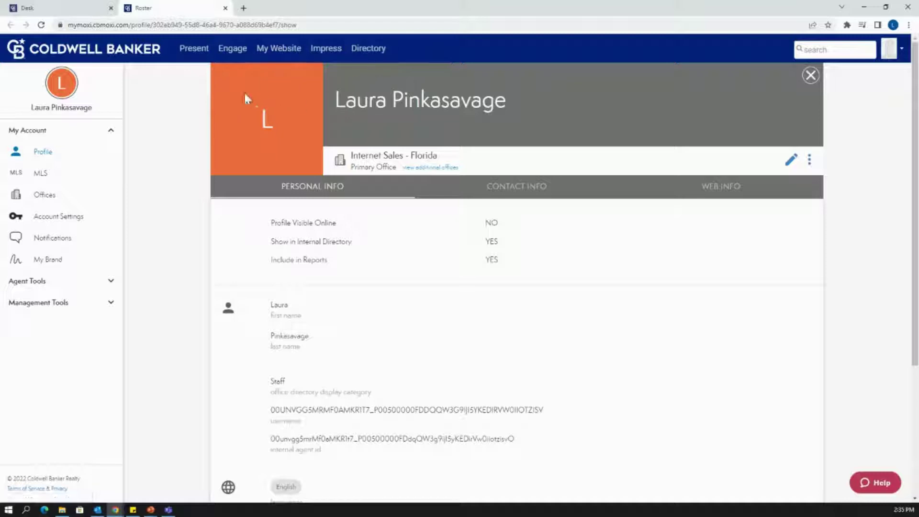
Step: Go from the MoxiWorks profile page to the Engage dashboard
{"action": "left_click", "coordinate": [235, 50]}
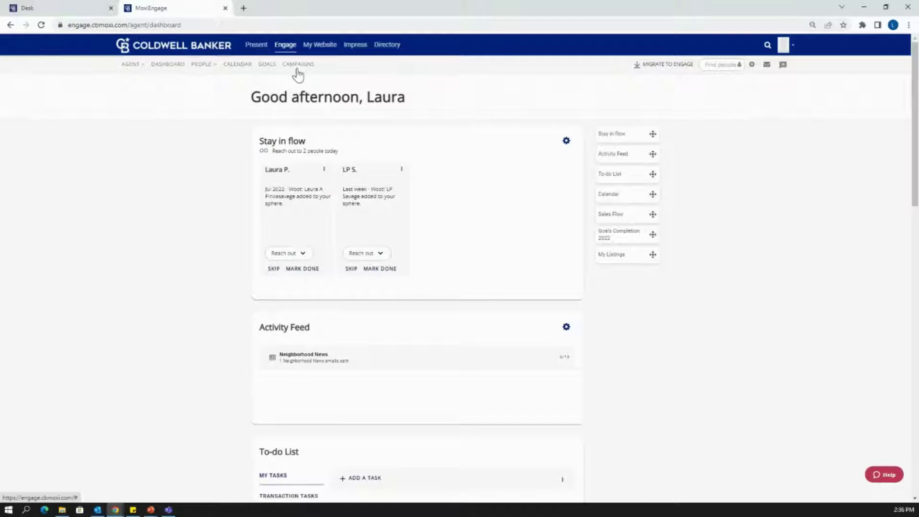
Step: Show My Campaigns via the CAMPAIGNS sub-navigation
{"action": "left_click", "coordinate": [296, 70]}
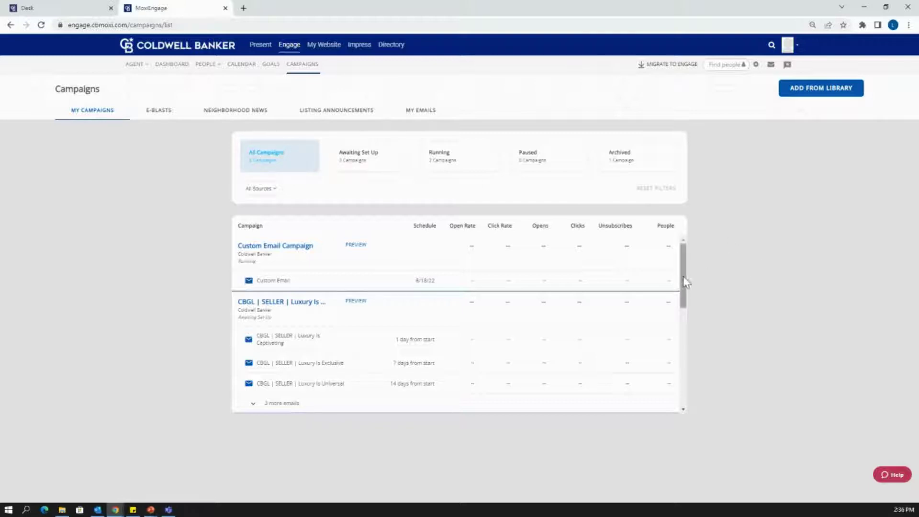
{"action": "left_click_drag", "start_coordinate": [690, 277], "coordinate": [636, 281]}
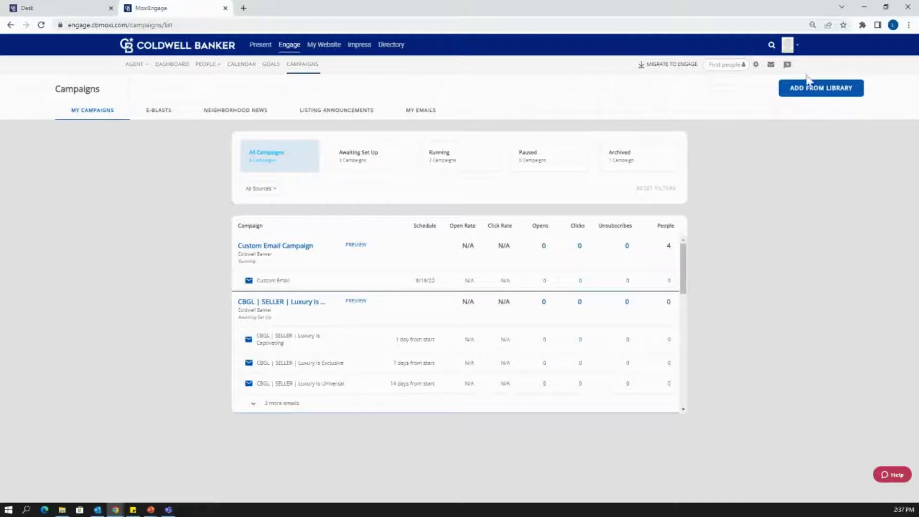
Step: Open the campaign Library and find the CBGL | SELLER | Luxury Is 6-touch Global Luxury campaign
{"action": "left_click", "coordinate": [823, 89]}
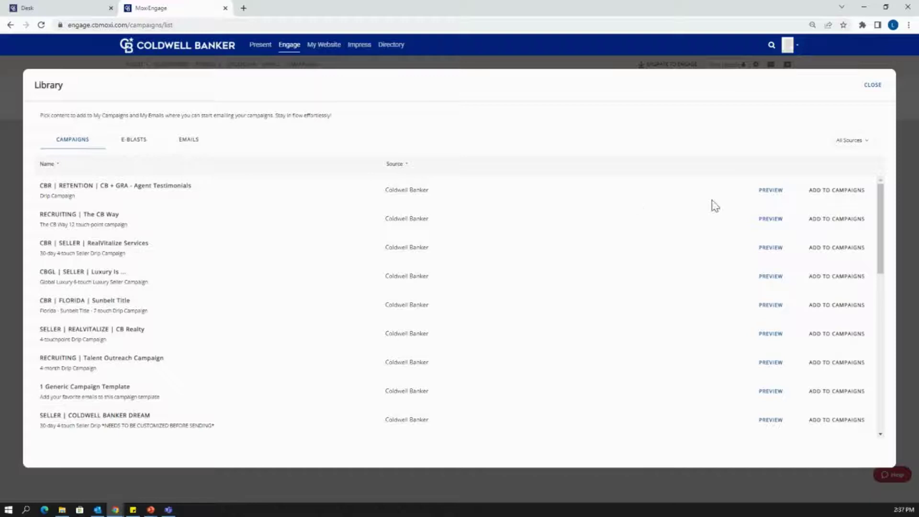
{"action": "mouse_move", "coordinate": [885, 209]}
{"action": "left_mouse_down"}
{"action": "mouse_move", "coordinate": [882, 328]}
{"action": "mouse_move", "coordinate": [866, 372]}
{"action": "mouse_move", "coordinate": [880, 366]}
{"action": "mouse_move", "coordinate": [883, 334]}
{"action": "mouse_move", "coordinate": [883, 191]}
{"action": "left_mouse_up"}
{"action": "scroll", "coordinate": [883, 205], "scroll_direction": "down", "scroll_amount": 1}
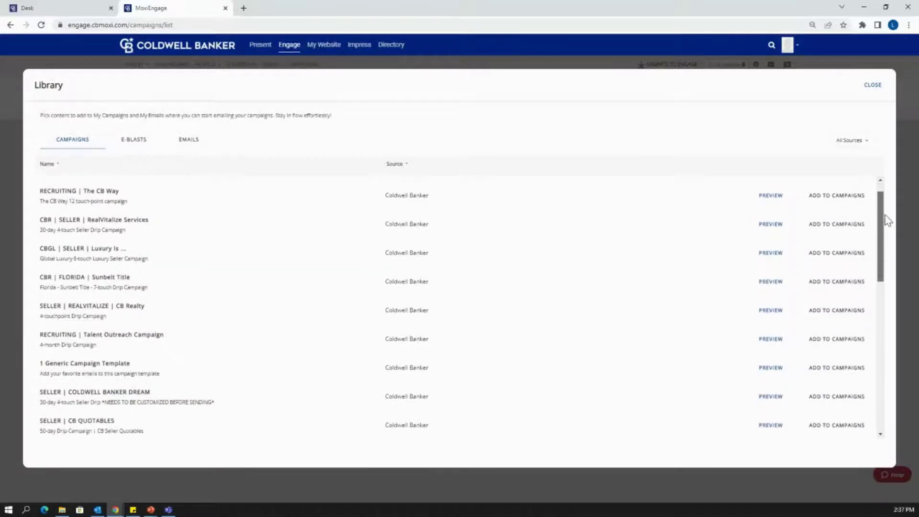
{"action": "scroll", "coordinate": [889, 223], "scroll_direction": "down", "scroll_amount": 1}
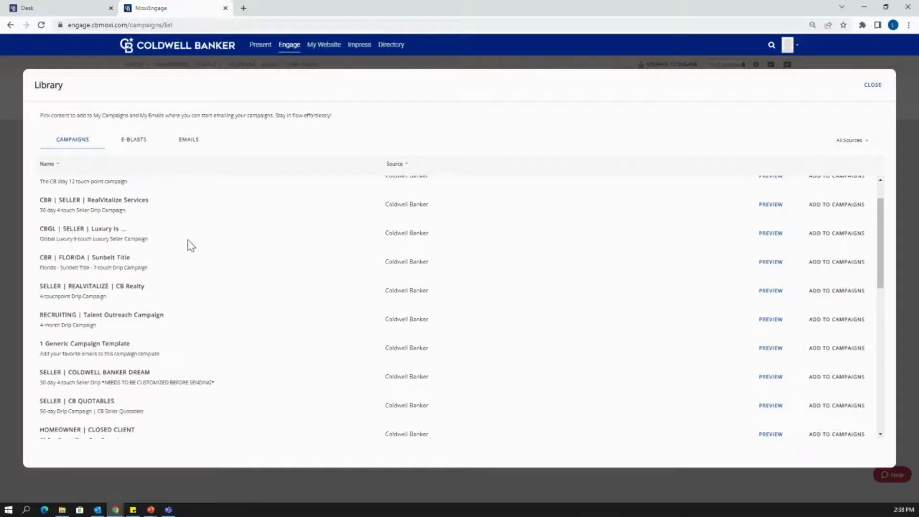
{"action": "left_click_drag", "start_coordinate": [73, 239], "coordinate": [144, 241]}
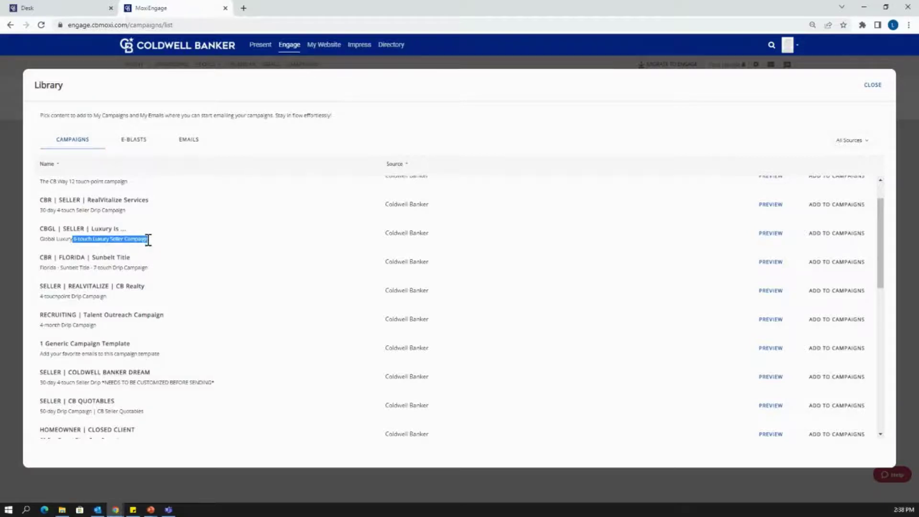
{"action": "left_click", "coordinate": [168, 242]}
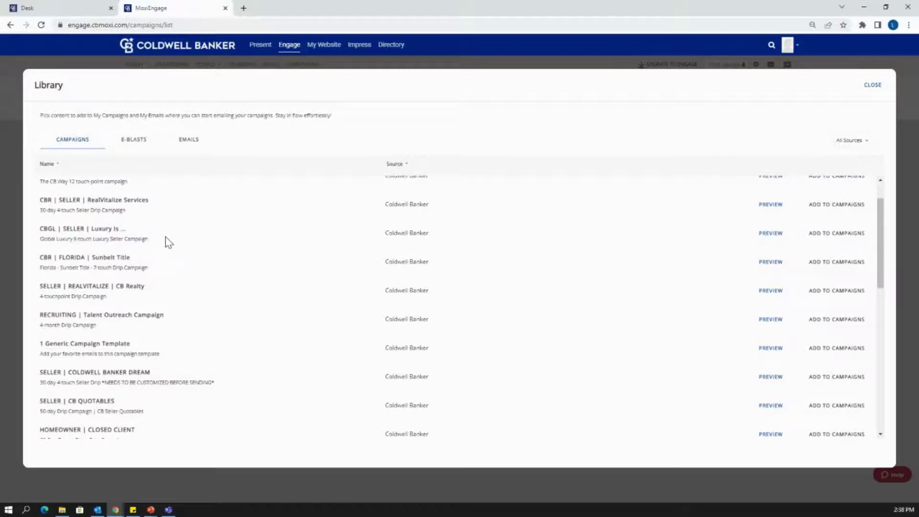
Step: Preview the Luxury Is campaign's six emails, from Luxury Is Exclusive through Luxury Is Powerful
{"action": "left_click", "coordinate": [769, 234]}
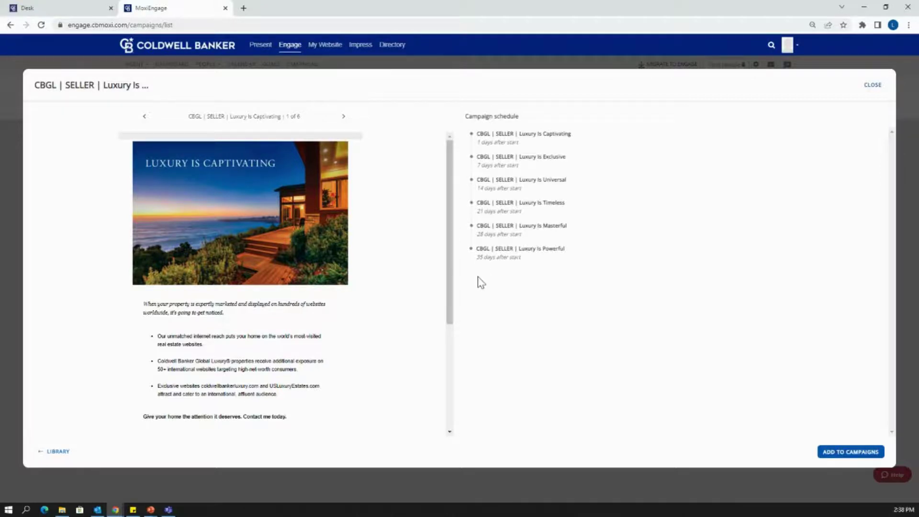
{"action": "left_click", "coordinate": [343, 117]}
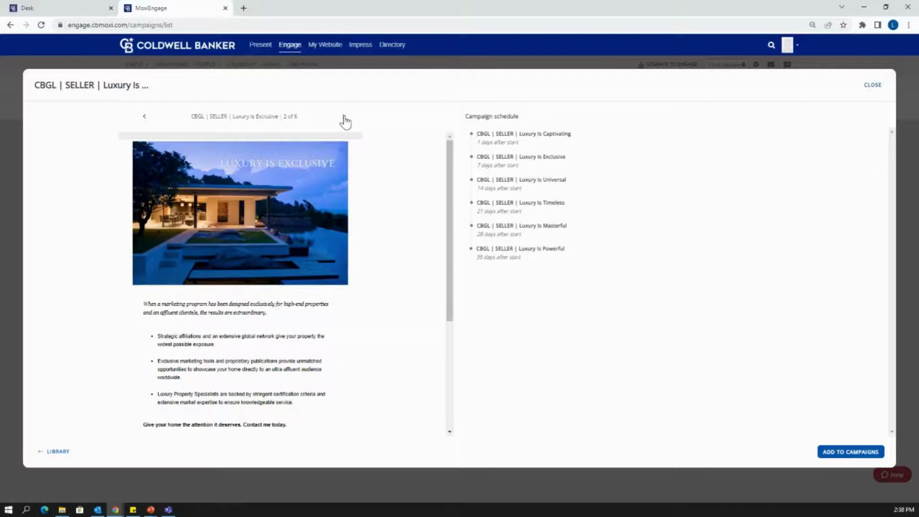
{"action": "left_click", "coordinate": [345, 118]}
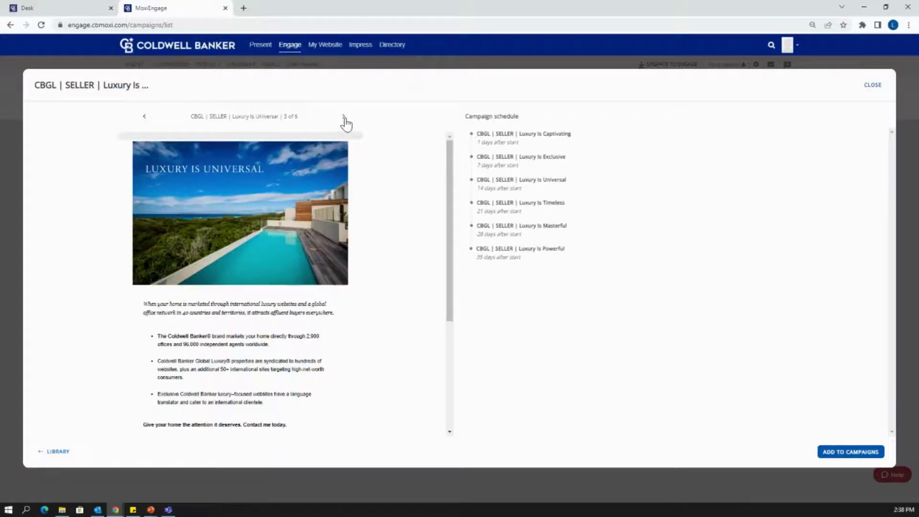
{"action": "left_click", "coordinate": [344, 118]}
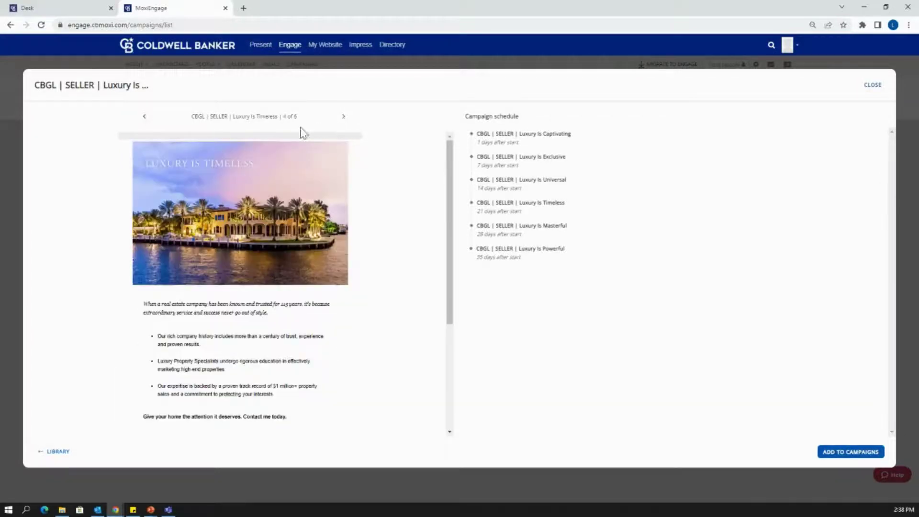
{"action": "left_click", "coordinate": [344, 117]}
{"action": "left_click", "coordinate": [344, 118]}
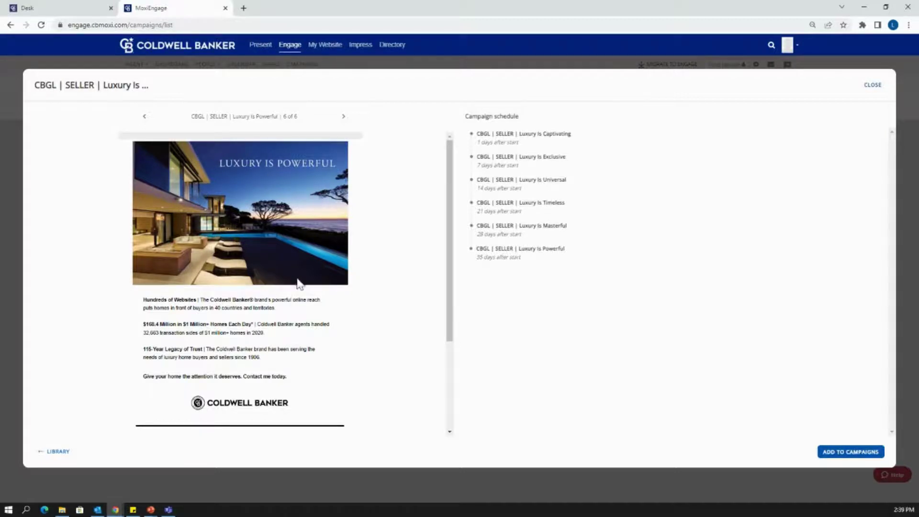
{"action": "scroll", "coordinate": [329, 289], "scroll_direction": "down", "scroll_amount": 2}
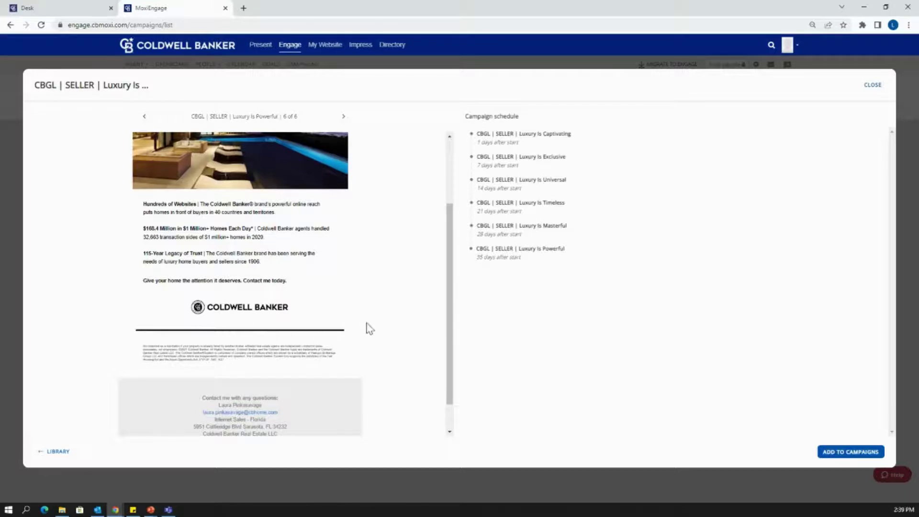
{"action": "scroll", "coordinate": [370, 329], "scroll_direction": "down", "scroll_amount": 1}
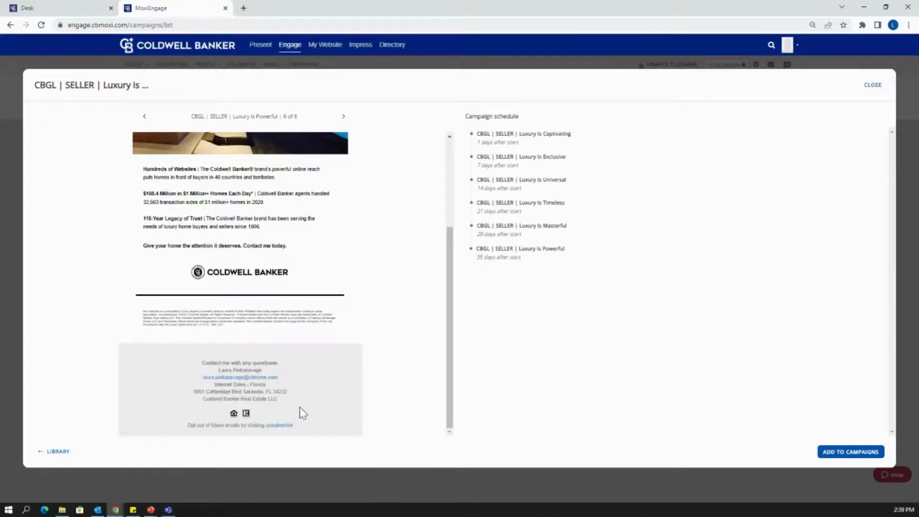
{"action": "scroll", "coordinate": [379, 364], "scroll_direction": "up", "scroll_amount": 4}
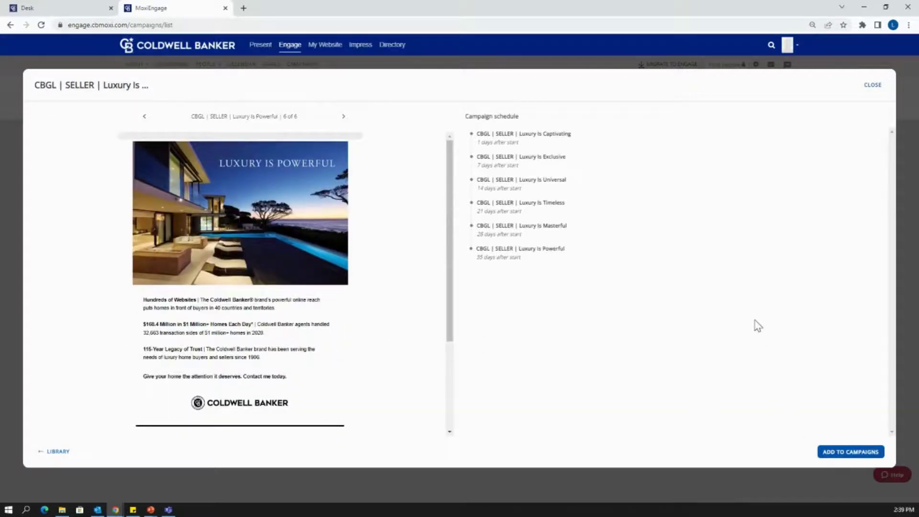
Step: Add the Global Luxury campaign to My Campaigns and expand its copy under Awaiting Set Up
{"action": "left_click", "coordinate": [845, 455]}
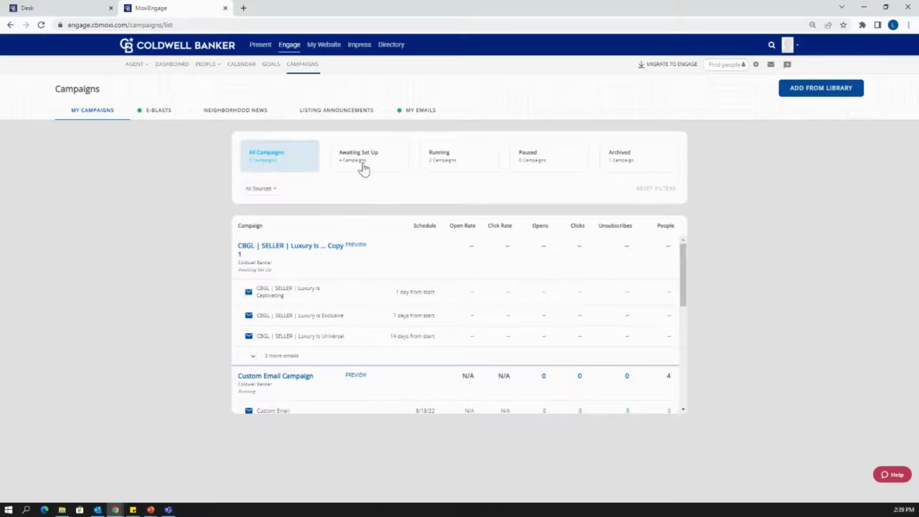
{"action": "left_click", "coordinate": [364, 168]}
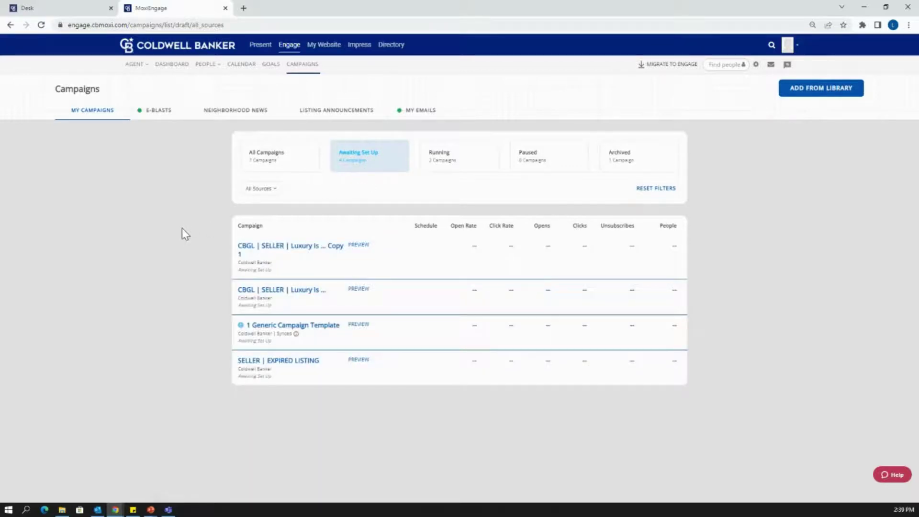
{"action": "left_click", "coordinate": [275, 250]}
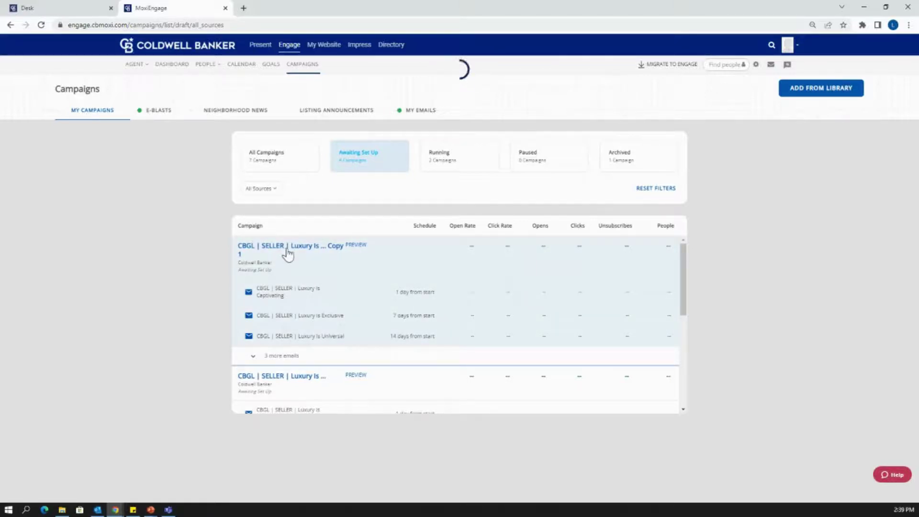
{"action": "left_click", "coordinate": [287, 255]}
{"action": "left_click", "coordinate": [248, 163]}
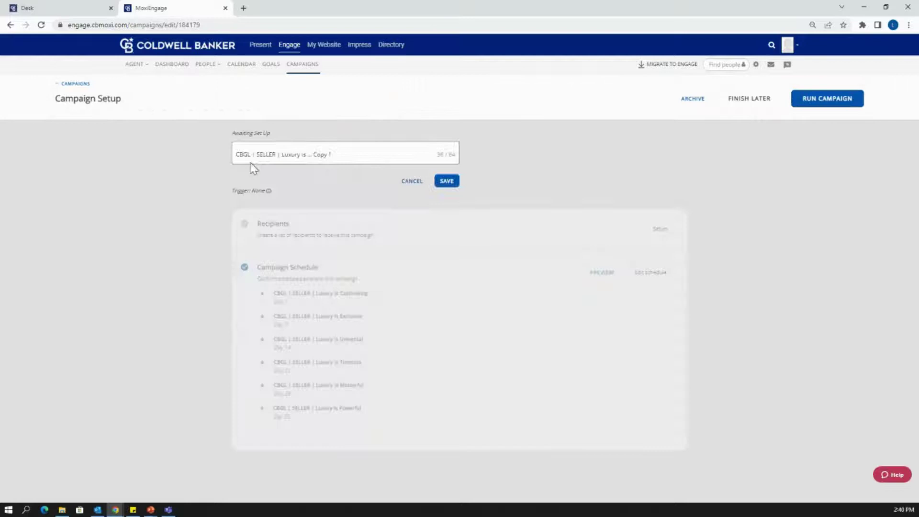
{"action": "left_click_drag", "start_coordinate": [354, 155], "coordinate": [211, 168]}
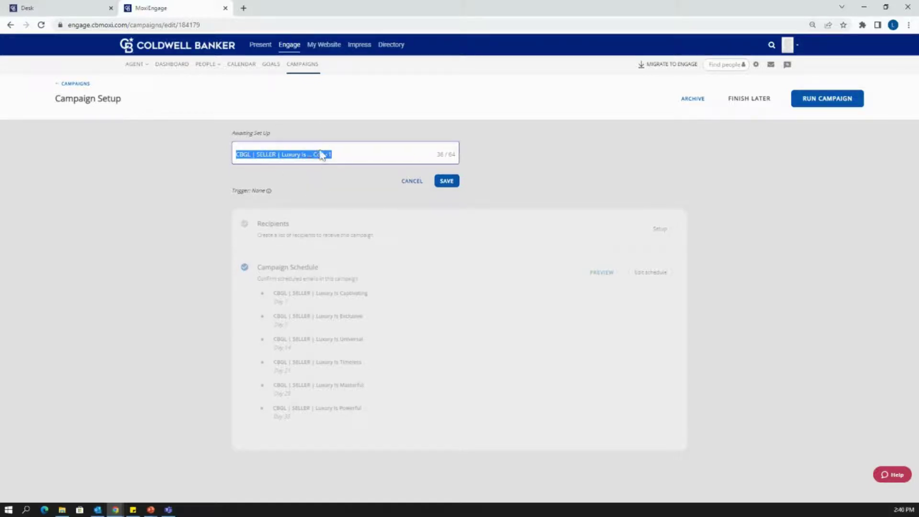
{"action": "left_click", "coordinate": [412, 182]}
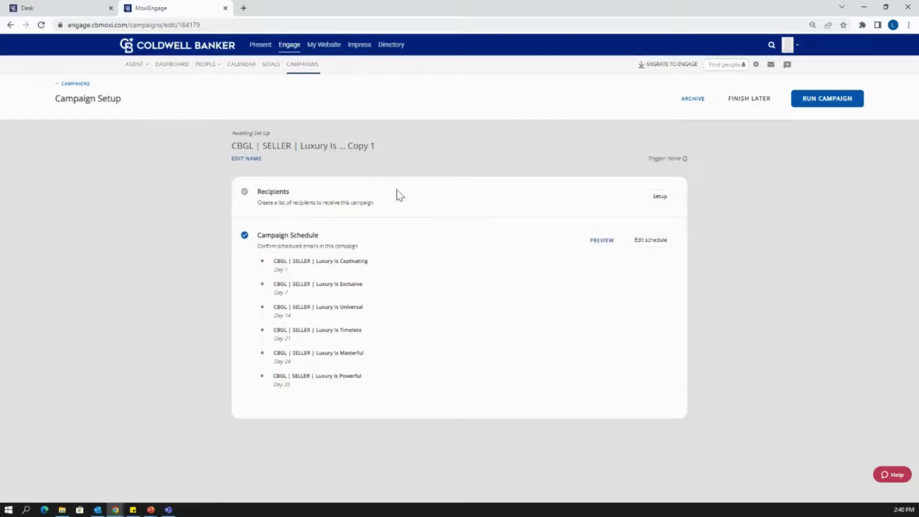
Step: Add the two contacts of the All by Myself group as the campaign's recipients
{"action": "left_click", "coordinate": [660, 197]}
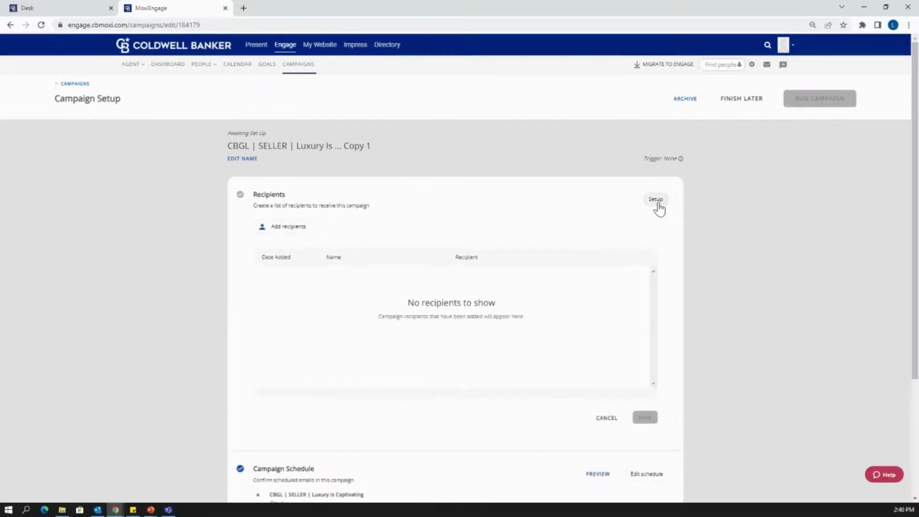
{"action": "left_click", "coordinate": [285, 228]}
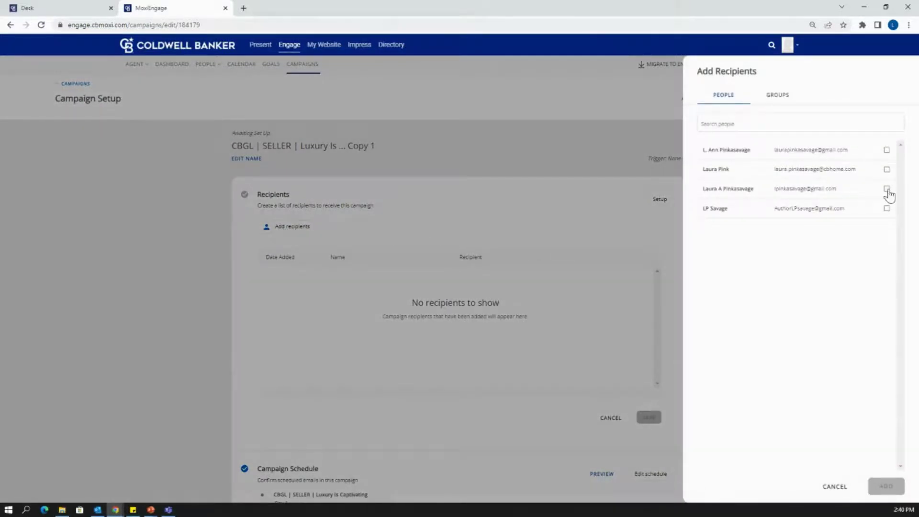
{"action": "left_click", "coordinate": [780, 98]}
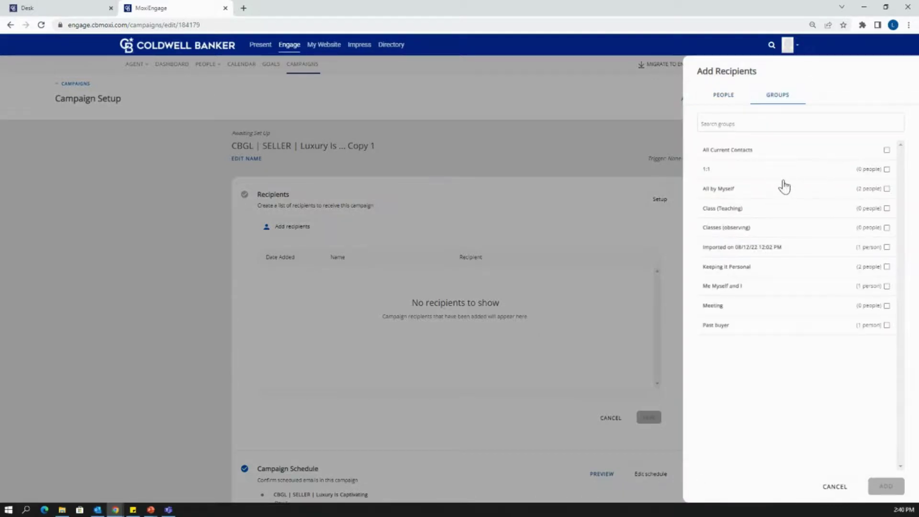
{"action": "left_click", "coordinate": [887, 151]}
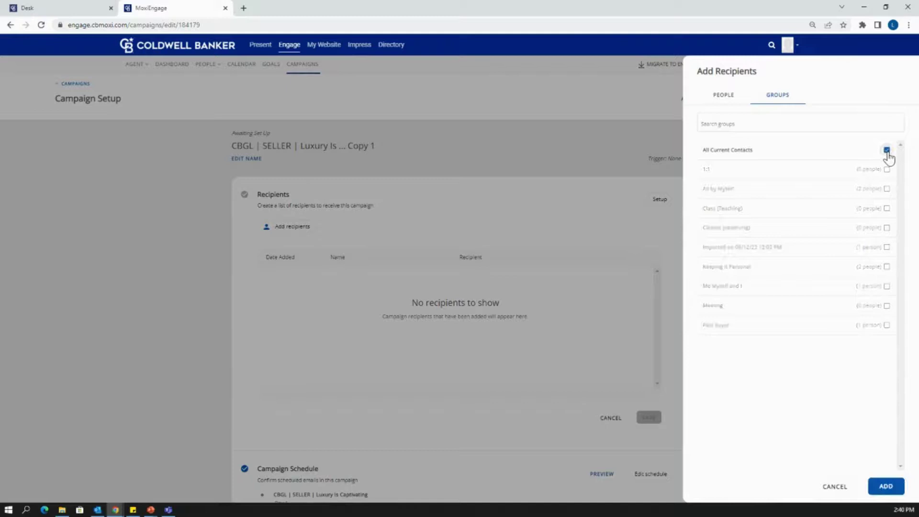
{"action": "left_click", "coordinate": [887, 152]}
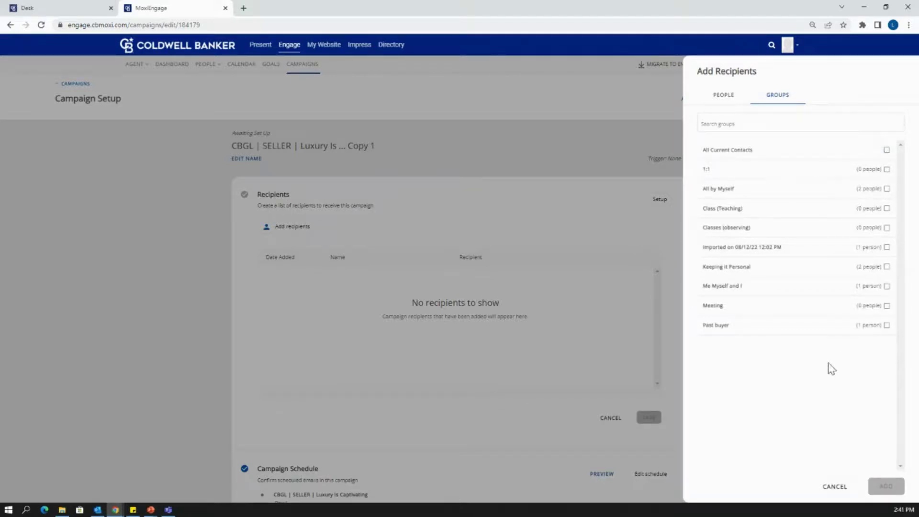
{"action": "left_click", "coordinate": [887, 189]}
{"action": "left_click", "coordinate": [886, 485]}
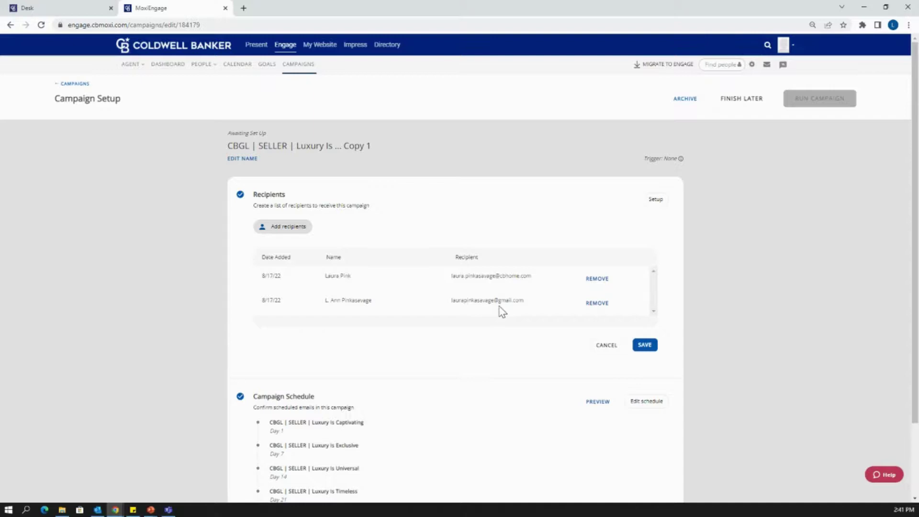
{"action": "scroll", "coordinate": [584, 305], "scroll_direction": "down", "scroll_amount": 1}
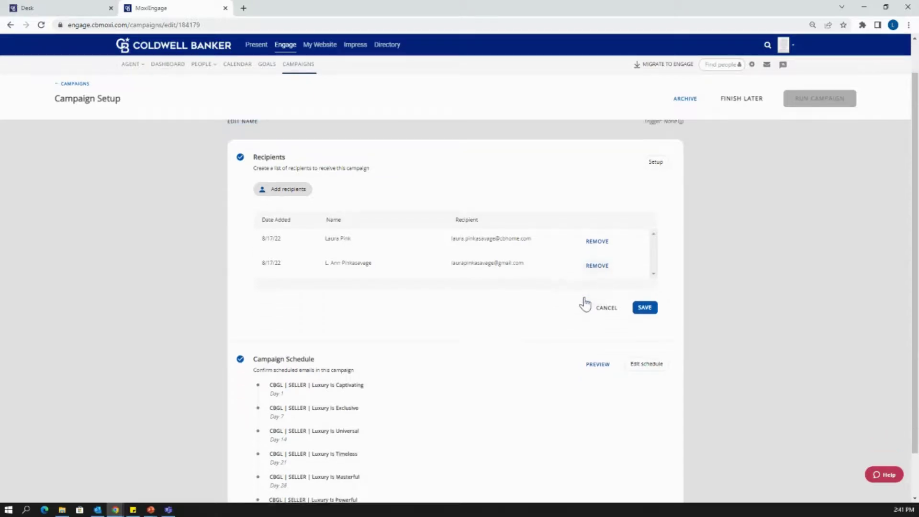
Step: Save the Recipients section with the two All by Myself contacts
{"action": "left_click", "coordinate": [646, 299]}
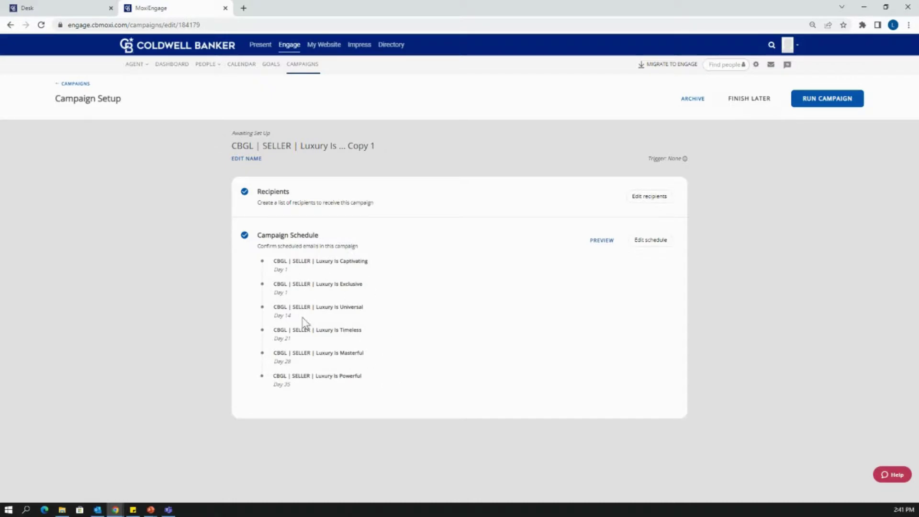
{"action": "left_click", "coordinate": [651, 240]}
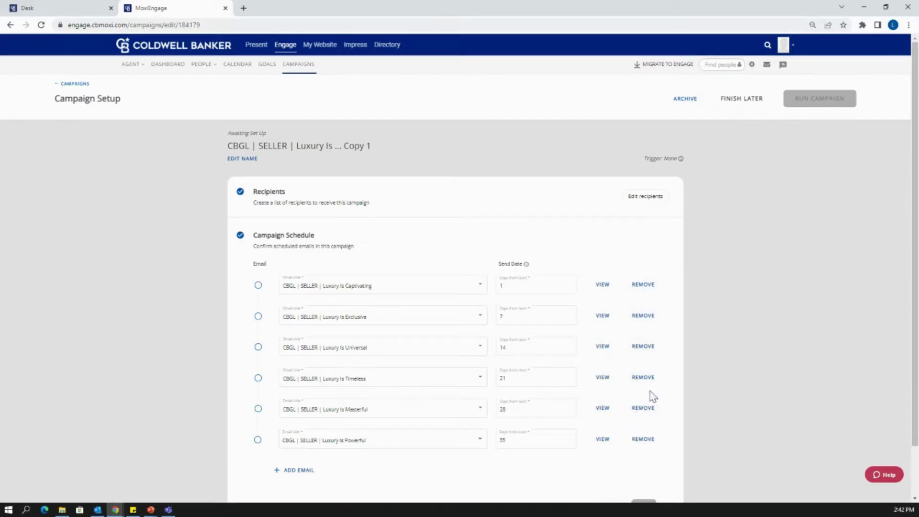
{"action": "scroll", "coordinate": [622, 369], "scroll_direction": "down", "scroll_amount": 1}
{"action": "scroll", "coordinate": [623, 368], "scroll_direction": "down", "scroll_amount": 1}
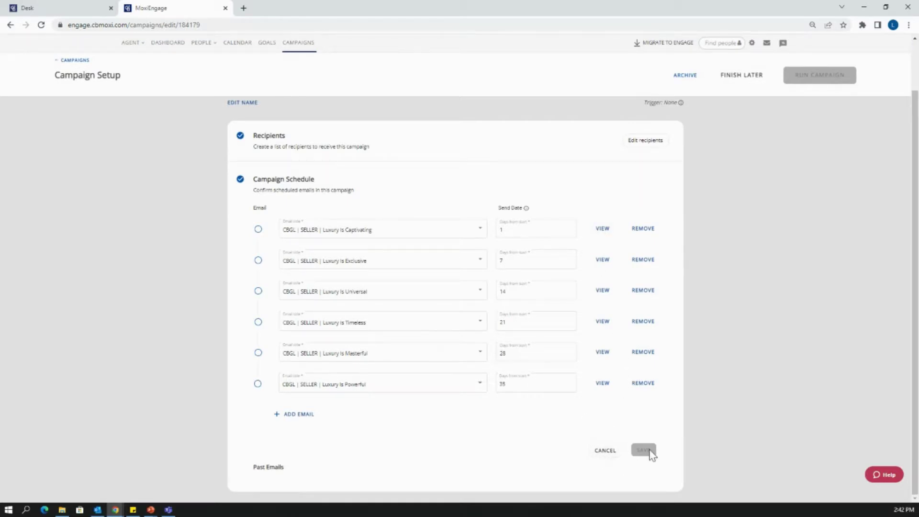
{"action": "left_click", "coordinate": [608, 455]}
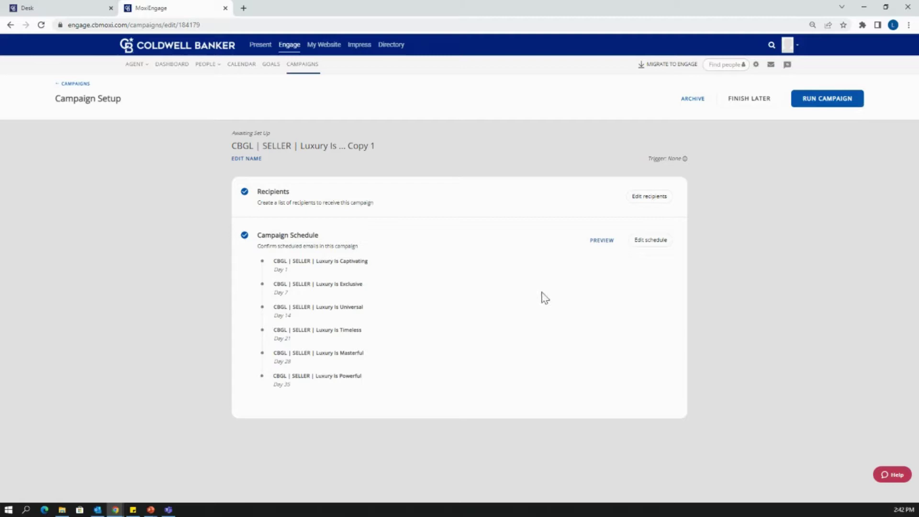
Step: Run the Luxury Is Copy 1 campaign and check its emails in the Running list
{"action": "left_click", "coordinate": [822, 107]}
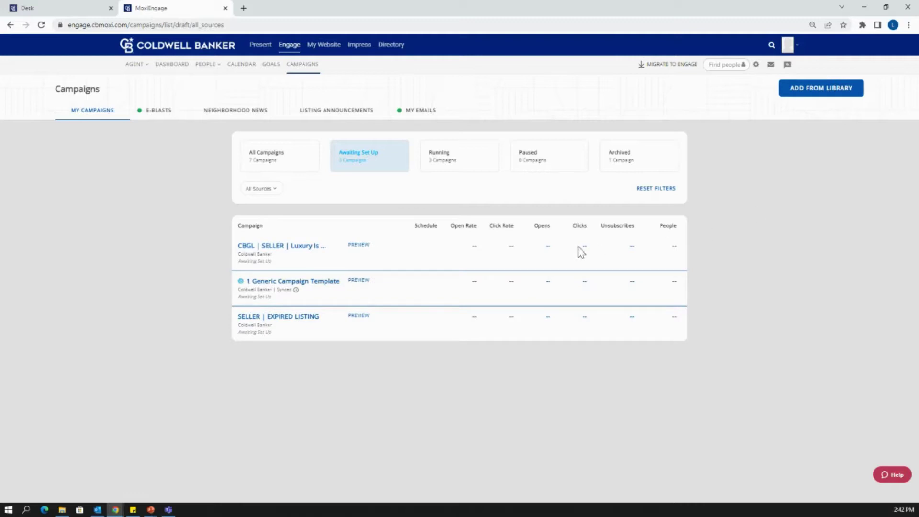
{"action": "left_click", "coordinate": [442, 170]}
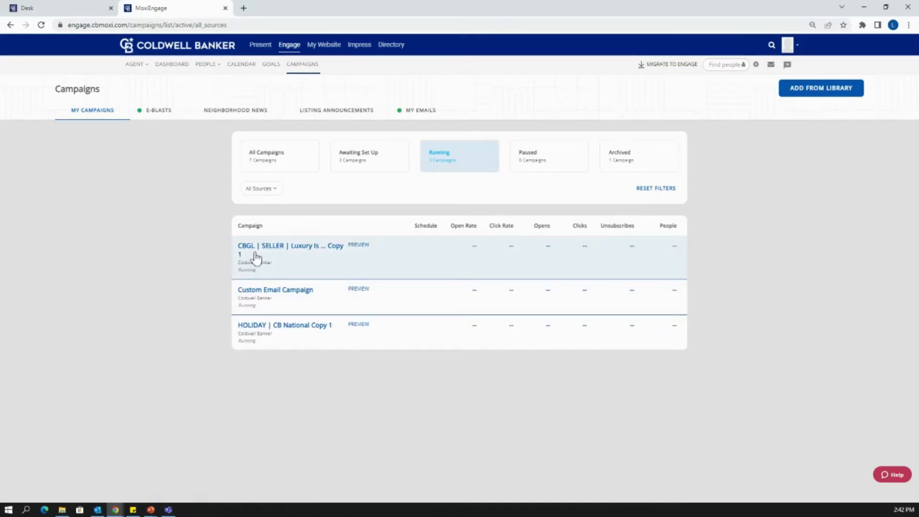
{"action": "left_click", "coordinate": [463, 252]}
{"action": "left_click_drag", "start_coordinate": [681, 262], "coordinate": [686, 273]}
{"action": "scroll", "coordinate": [340, 296], "scroll_direction": "down", "scroll_amount": 1}
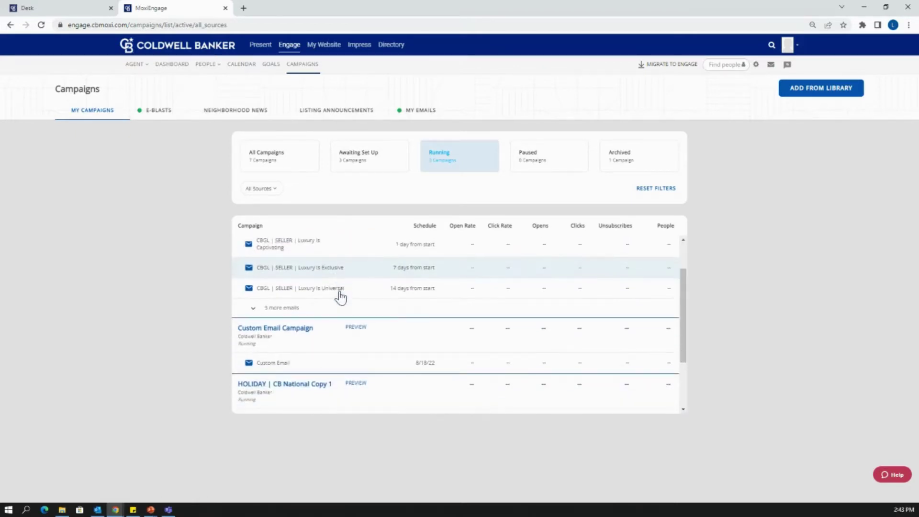
{"action": "scroll", "coordinate": [342, 297], "scroll_direction": "up", "scroll_amount": 1}
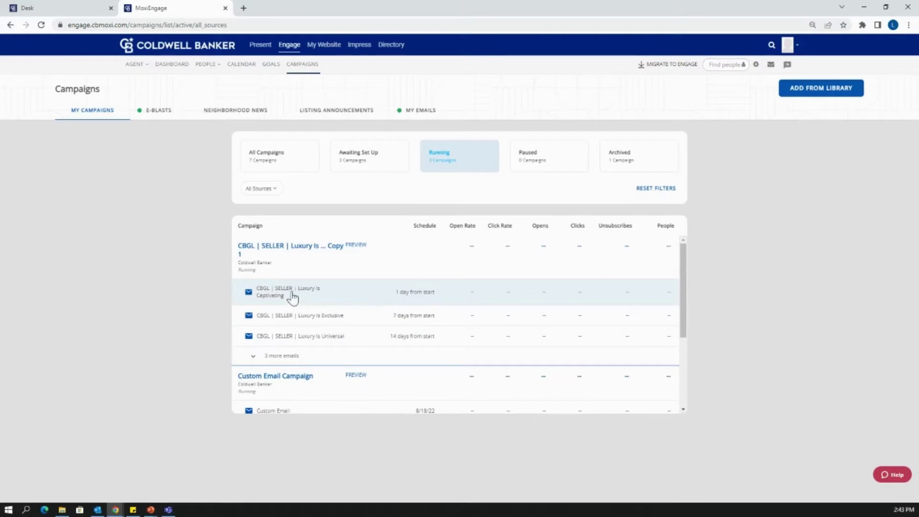